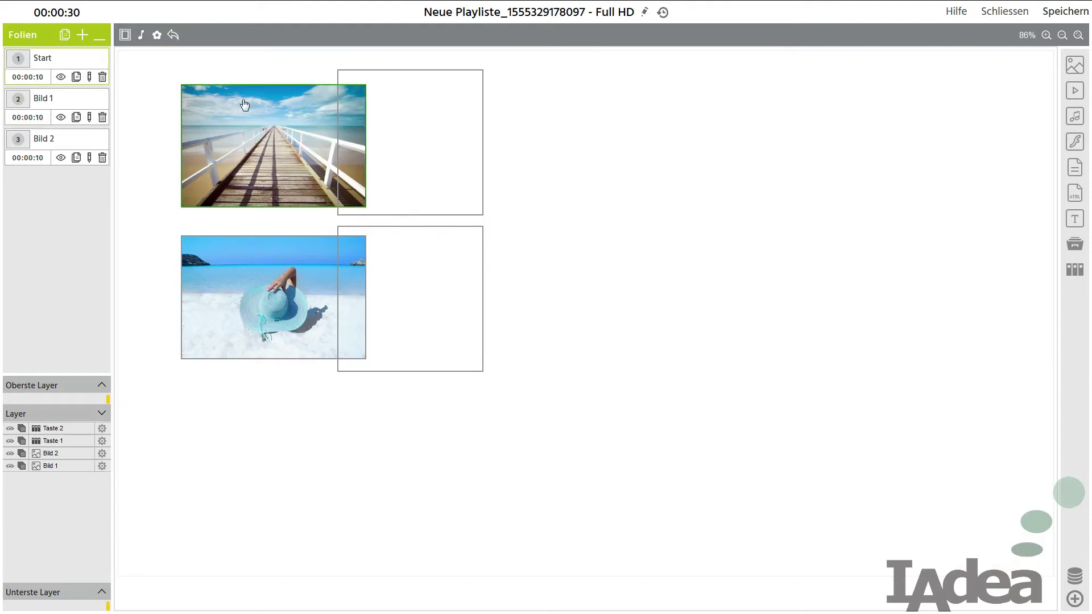
- Link the Taste 1 menu button to the zone playlist Bild 1
left_click(409, 136)
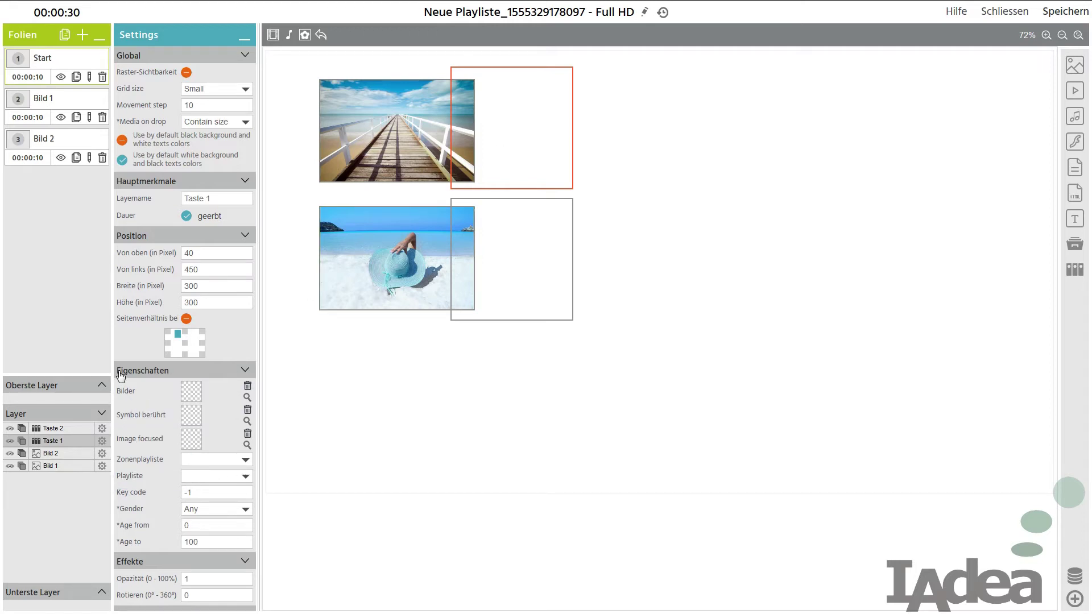
left_click(246, 462)
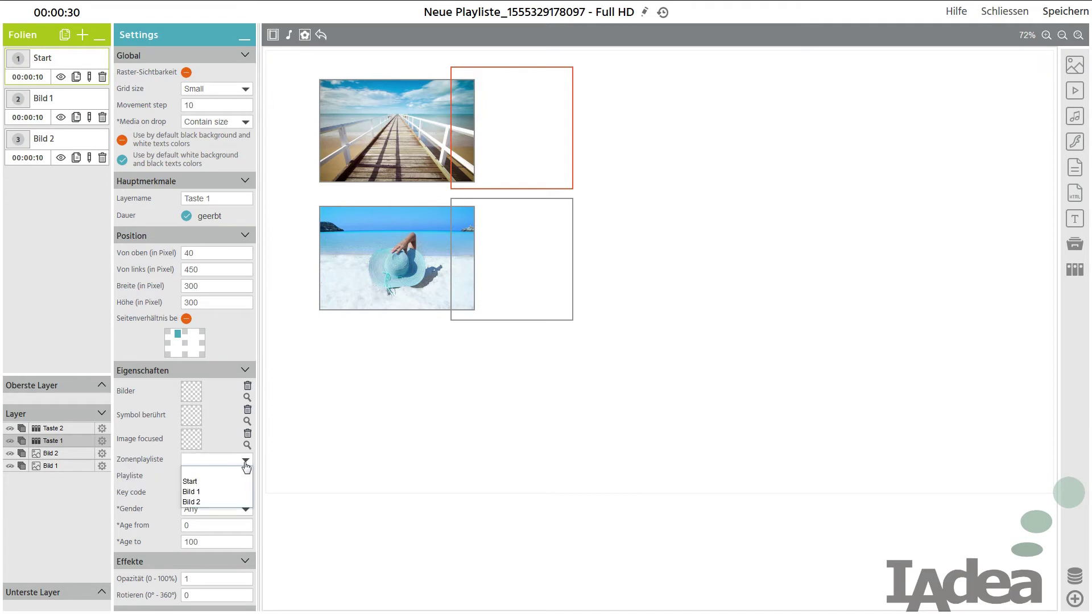
left_click(193, 493)
- Link the Taste 2 menu button to the zone playlist Bild 2
left_click(518, 259)
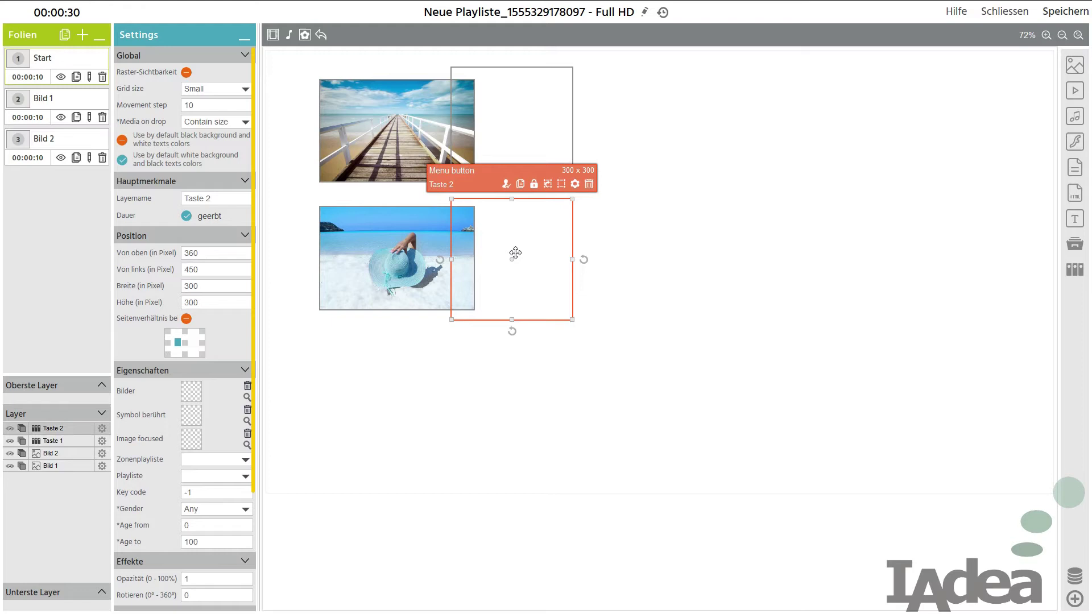
left_click(213, 481)
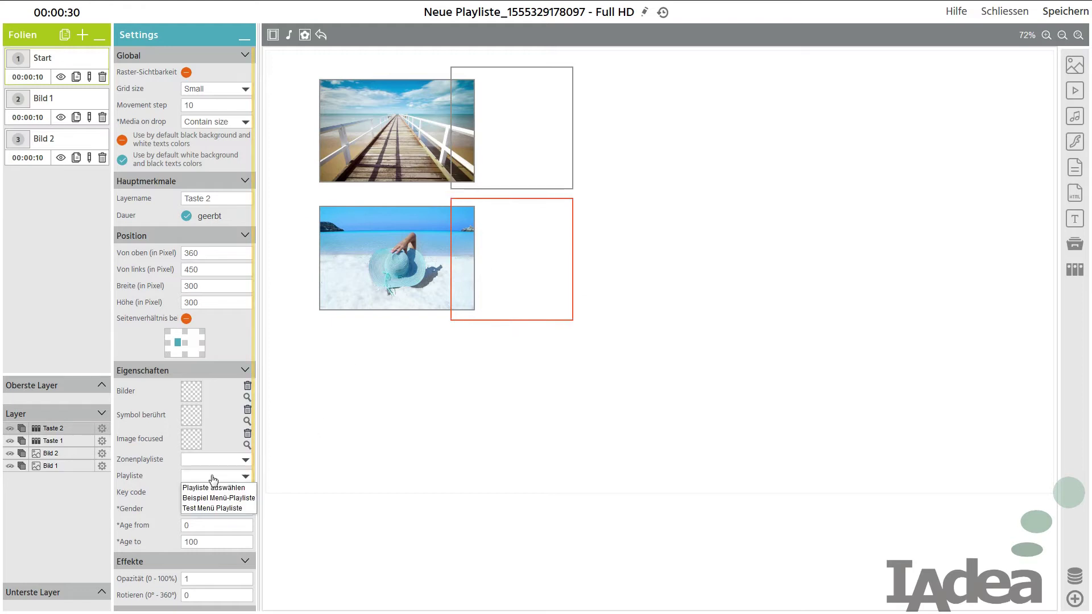
left_click(219, 464)
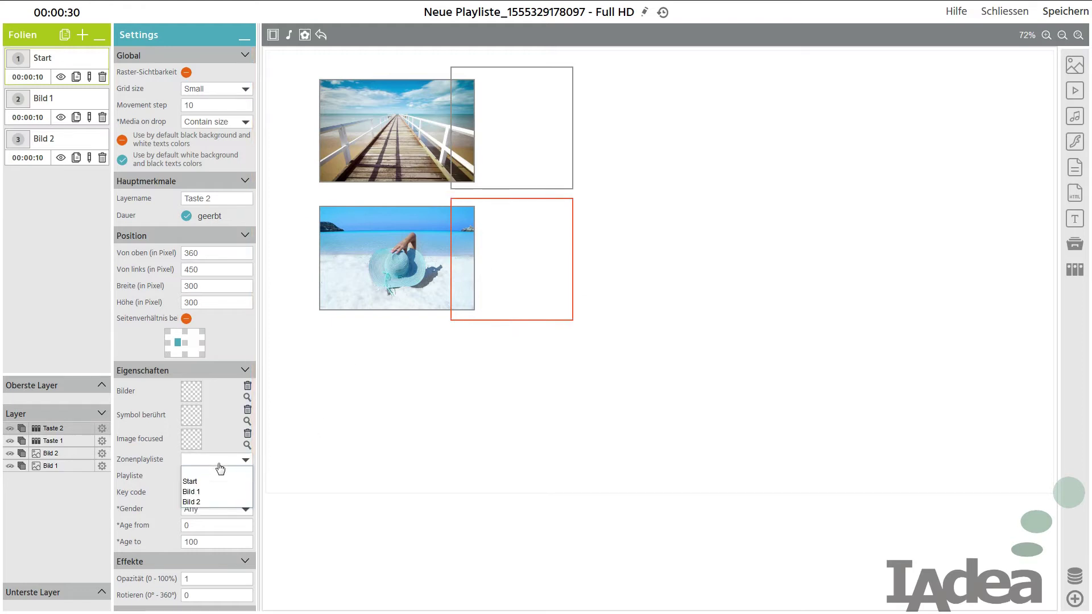
left_click(206, 502)
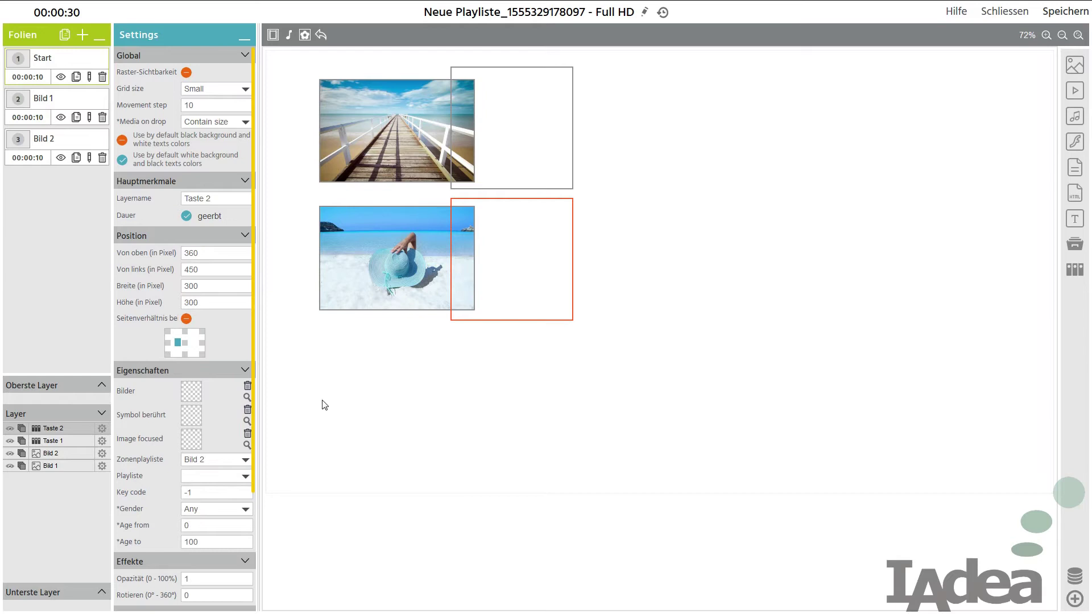
- Move and resize Taste 1 and Taste 2 to frame the pier and beach pictures, making Taste 2 about 400 × 280 px
left_click(491, 152)
left_click_drag(515, 149, 477, 136)
left_click_drag(395, 200, 395, 184)
mouse_move(315, 130)
left_mouse_down()
mouse_move(305, 131)
mouse_move(317, 131)
left_mouse_up()
left_click_drag(520, 259, 478, 265)
left_click_drag(398, 325, 397, 322)
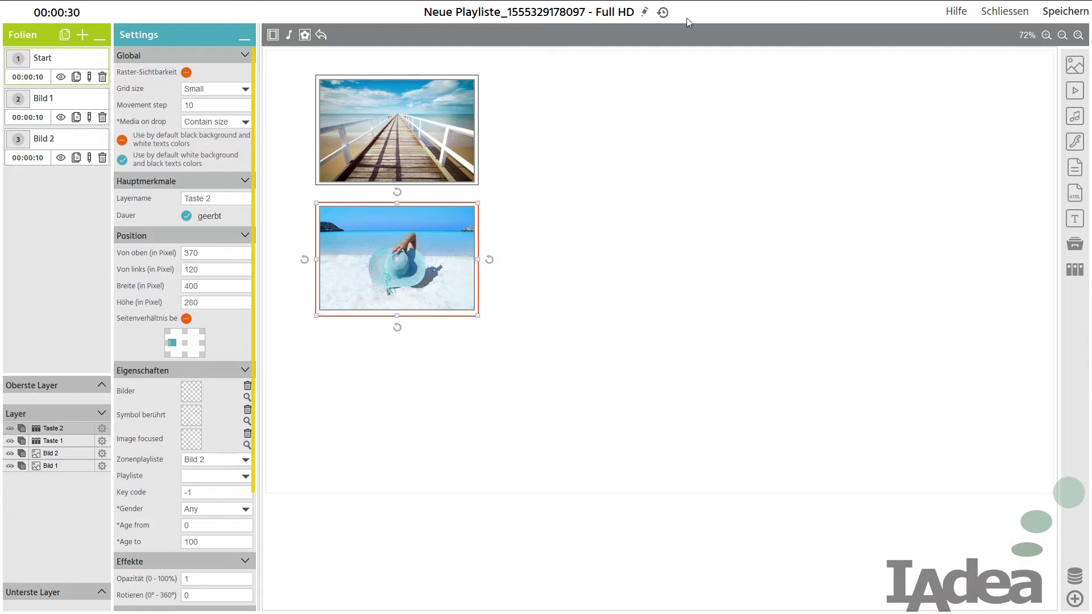
- Rename the playlist to "Menü Test" and keep the Full HD resolution
left_click(641, 15)
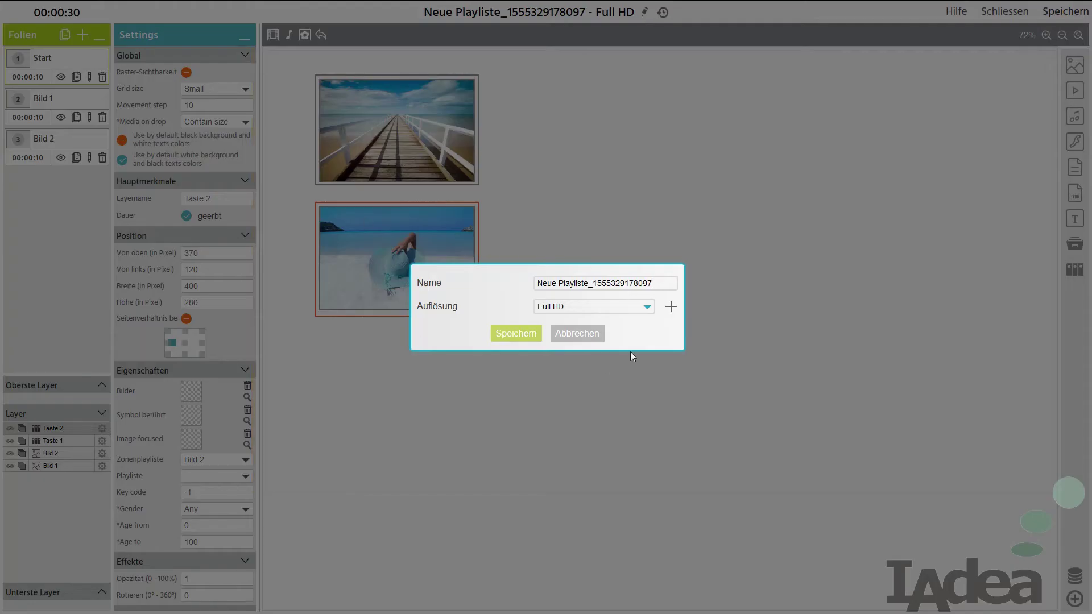
key("ctrl+a")
type("Menu")
key("BackSpace")
type("ü Test")
left_click(515, 333)
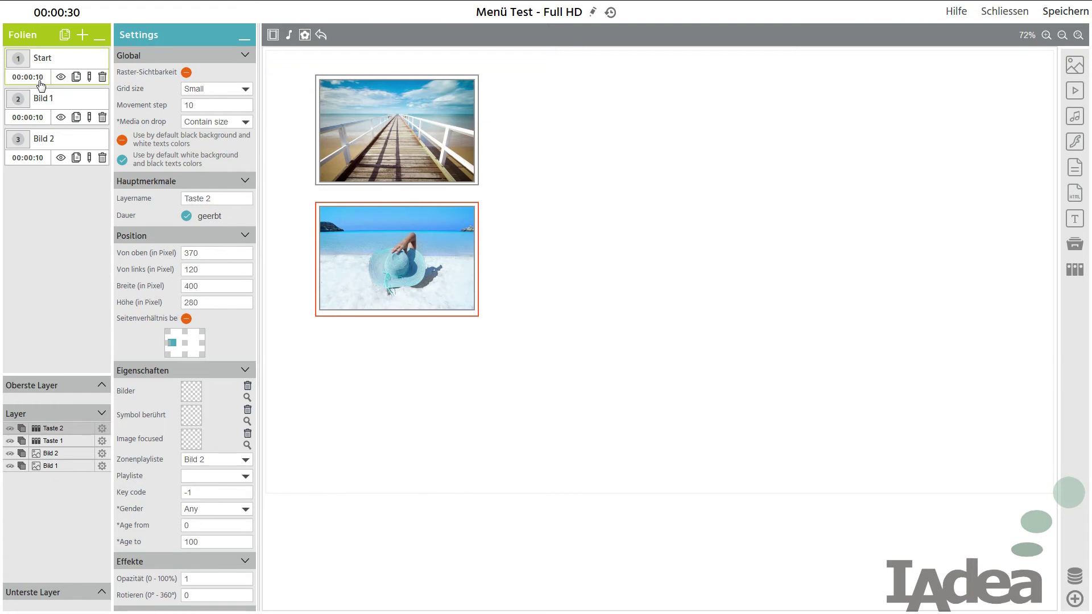
- View the Bild 1 and Bild 2 slides, and return to the Start slide
left_click(52, 109)
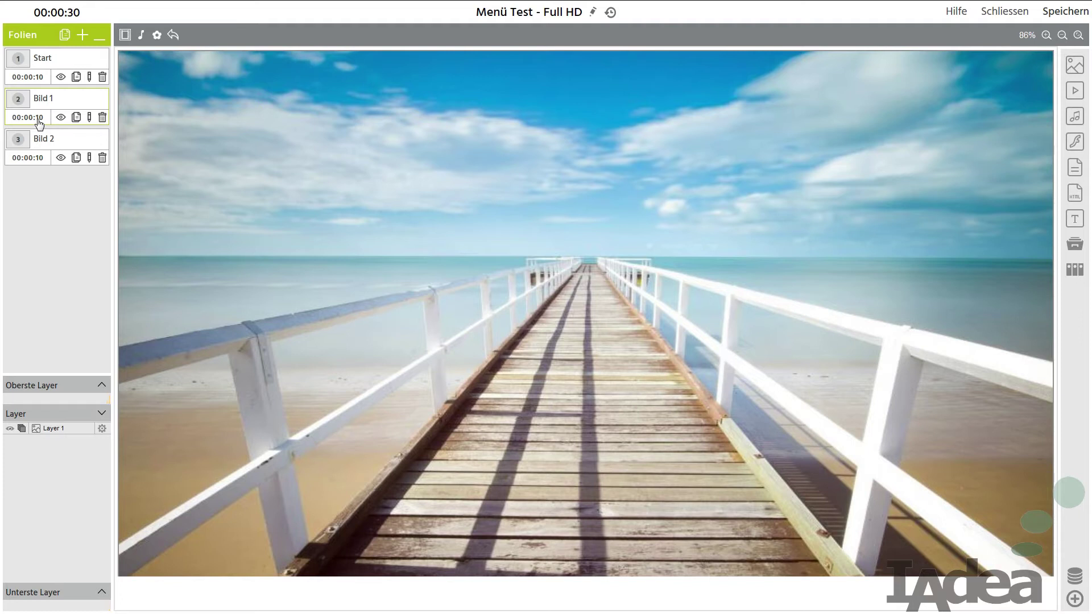
left_click(61, 142)
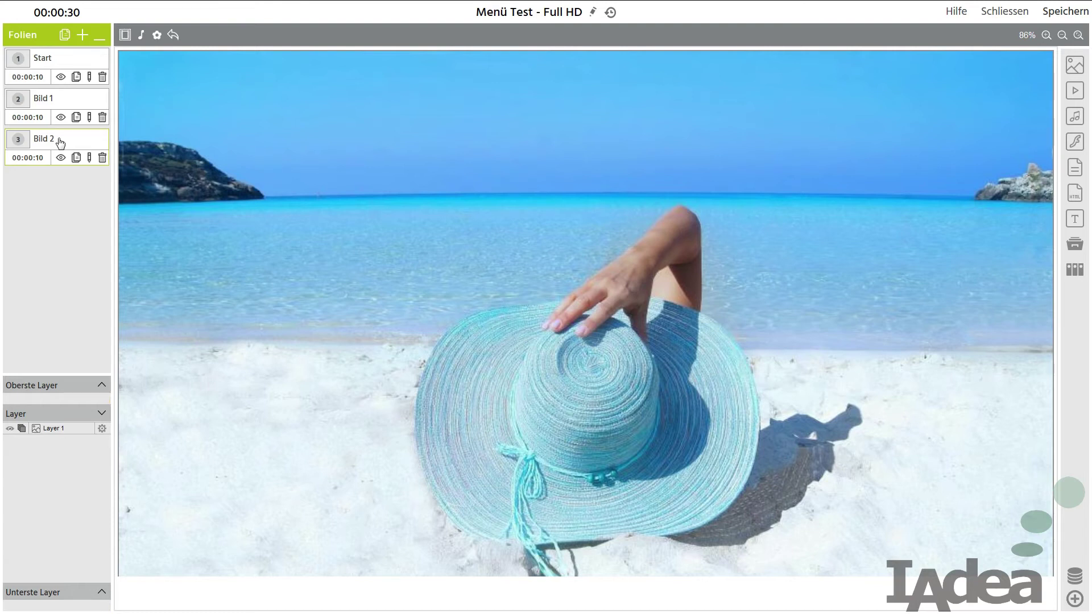
left_click(68, 64)
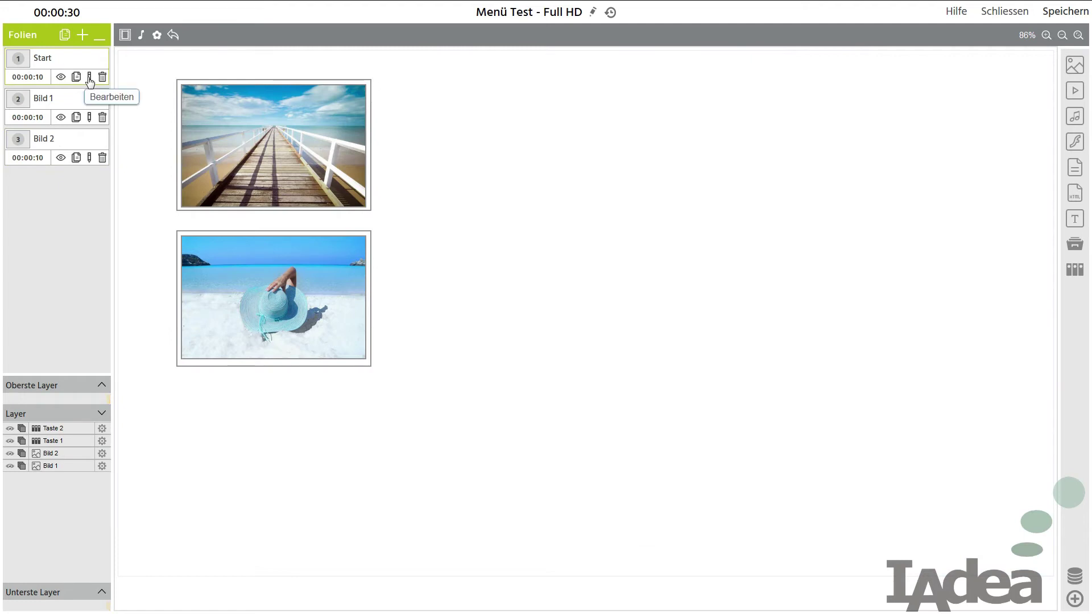
- Give the Start slide a fixed runtime (Ja) with a duration of 600 seconds
left_click(89, 77)
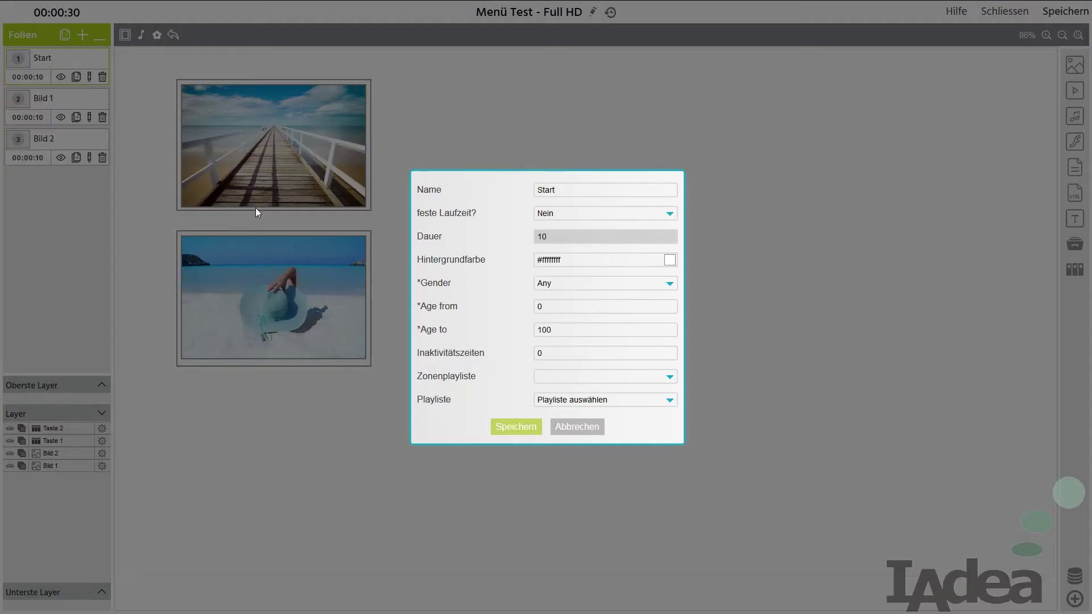
left_click(578, 215)
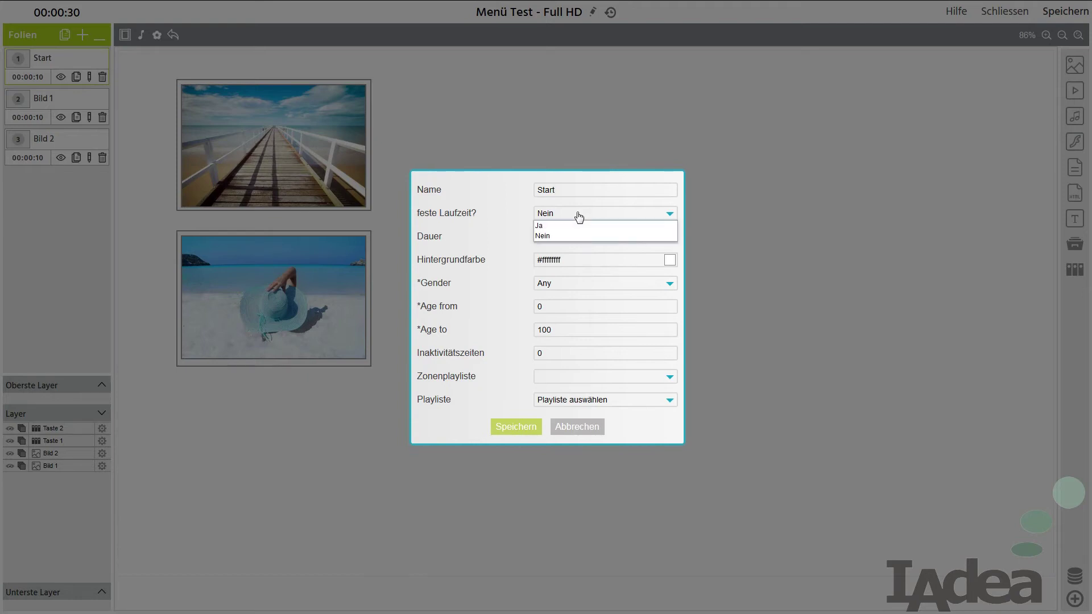
left_click(559, 226)
left_click(562, 241)
key("BackSpace")
key("BackSpace")
type("600")
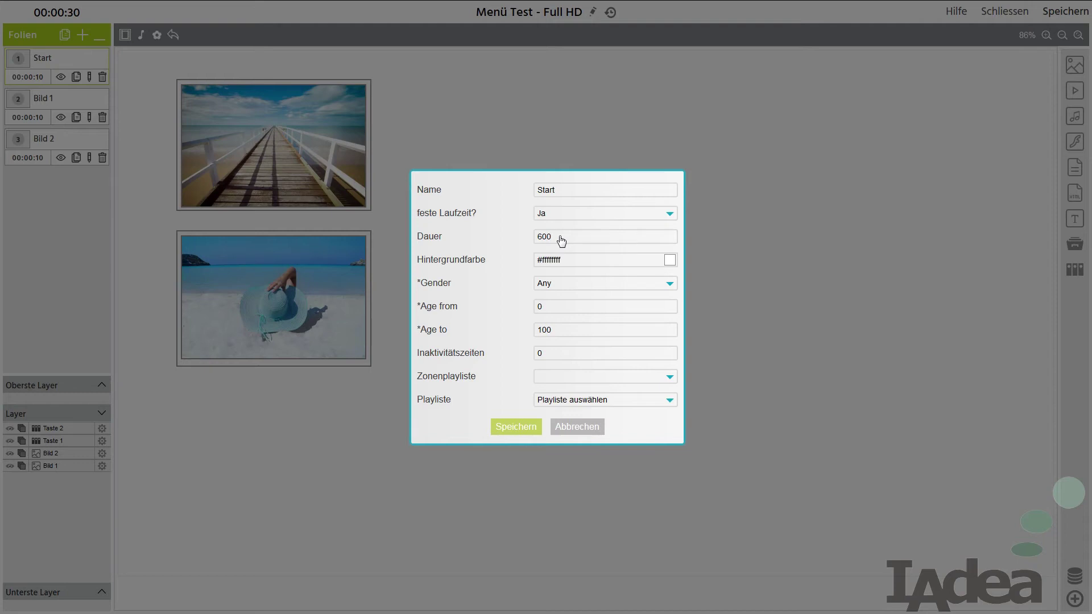
- Set the Start slide's inactivity time to 500 with Start as its zone playlist, and save the slide settings
left_click(552, 359)
key("BackSpace")
type("500")
left_click(555, 379)
left_click(551, 399)
left_click(512, 432)
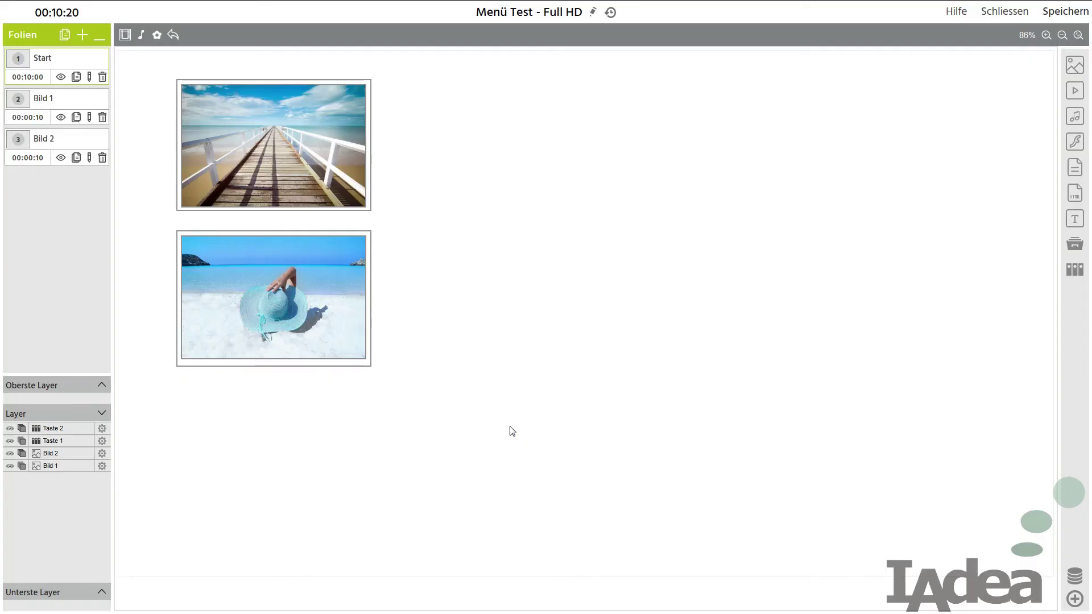
- Give the Bild 1 slide a fixed runtime (Ja) with a duration of 10 seconds
left_click(81, 109)
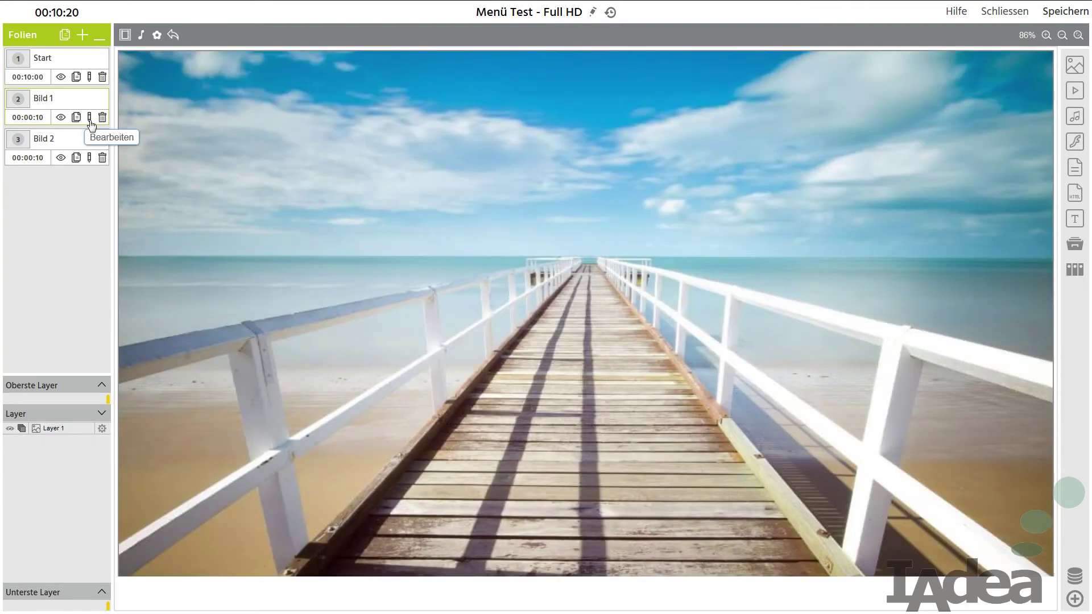
left_click(89, 117)
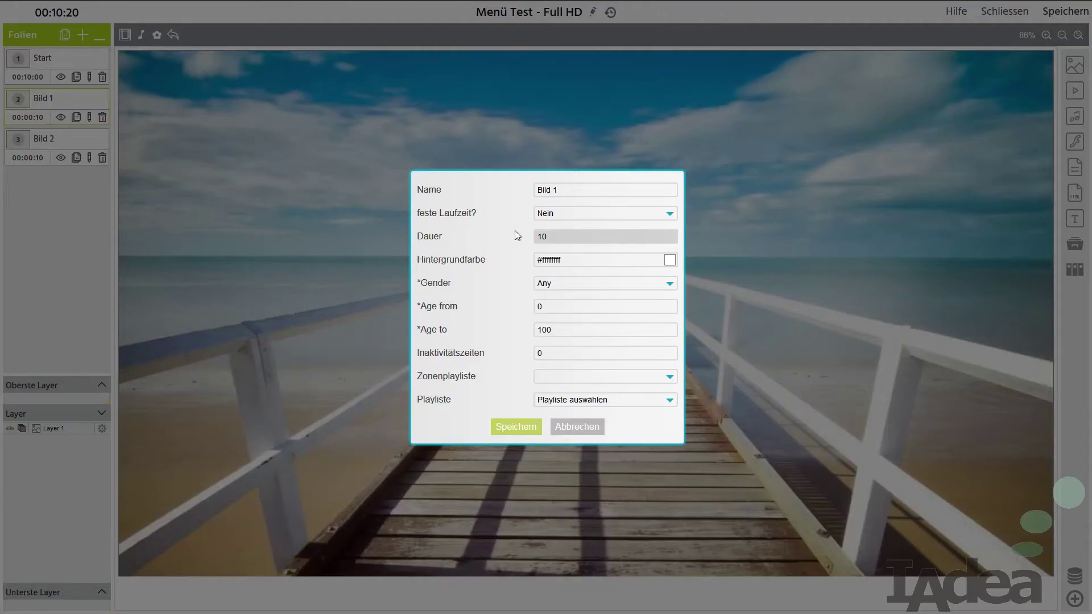
left_click(565, 220)
left_click(555, 226)
left_click(557, 241)
key("BackSpace")
key("BackSpace")
type("10")
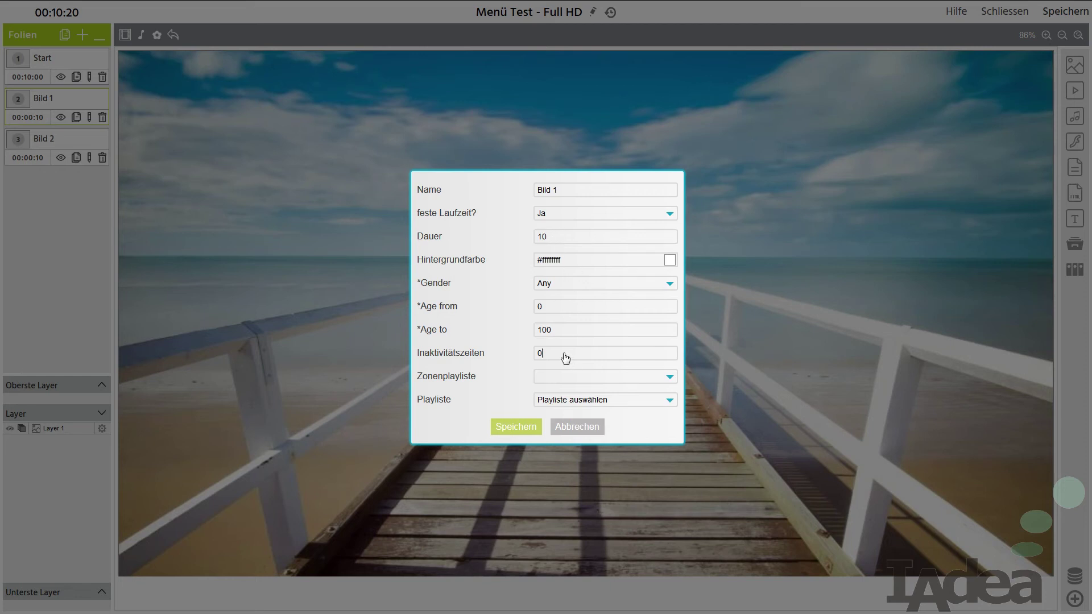
- Set the Bild 1 slide's inactivity time to 10 with Start as its zone playlist, and save the slide settings
key("BackSpace")
type("5")
key("BackSpace")
type("10")
left_click(547, 383)
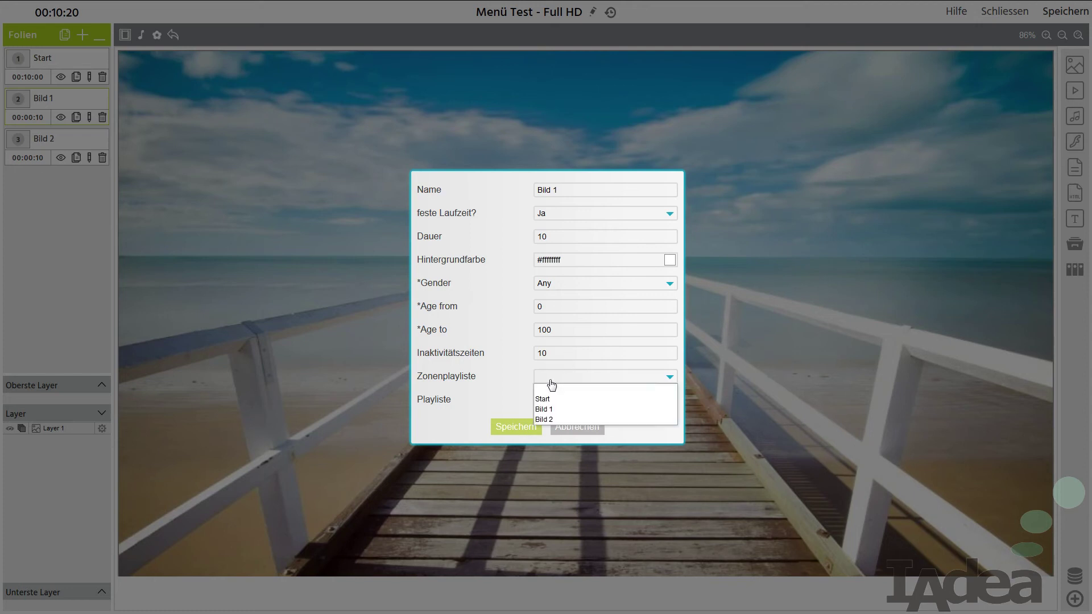
left_click(546, 400)
left_click(521, 424)
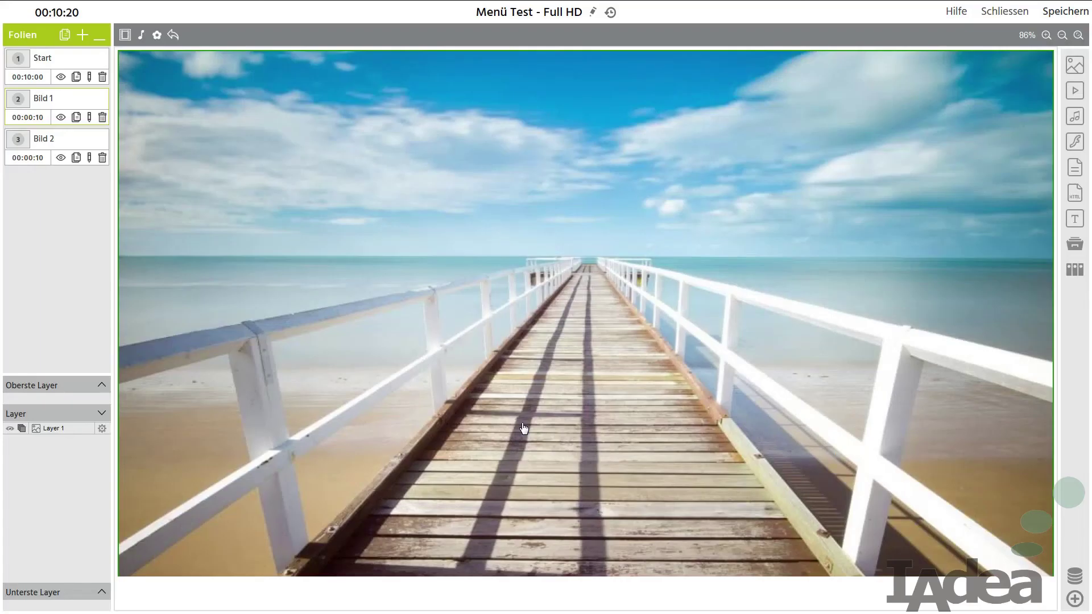
- Give the Bild 2 slide a fixed runtime (Ja), keeping its duration of 10 seconds
left_click(69, 139)
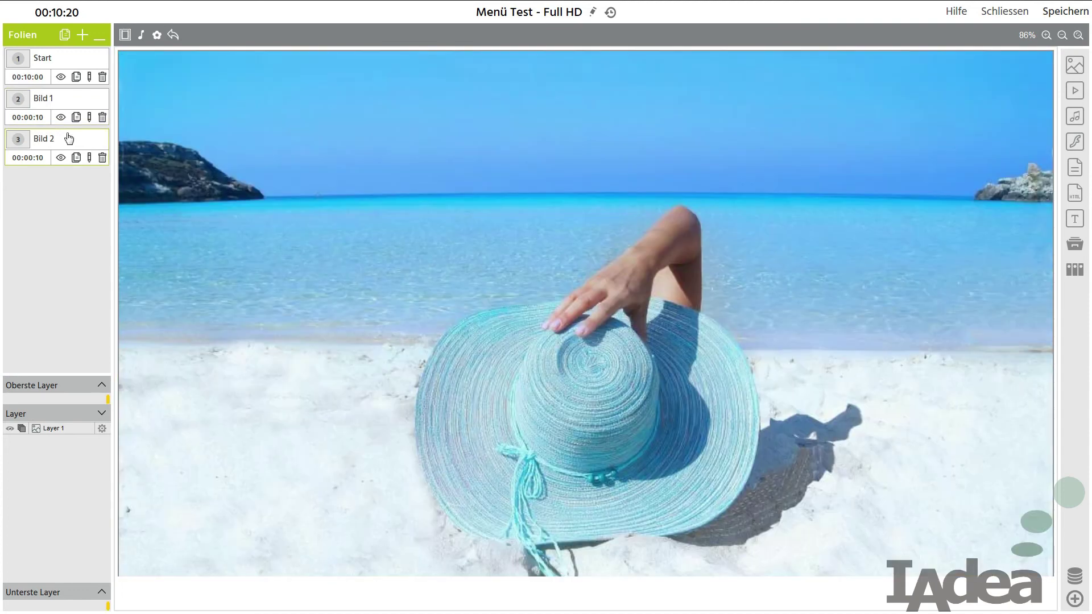
left_click(90, 157)
left_click(552, 194)
left_click(571, 220)
left_click(541, 233)
left_click(556, 240)
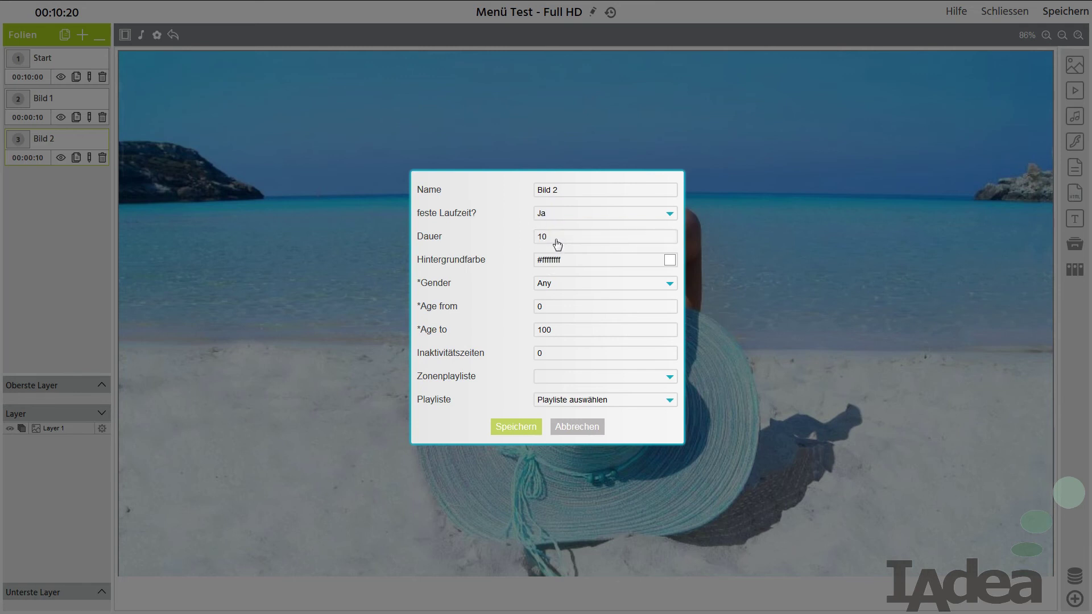
- Set the Bild 2 slide's inactivity time to 10 with Start as its zone playlist, and save the slide settings
left_click(546, 359)
key("BackSpace")
type("10")
left_click(560, 378)
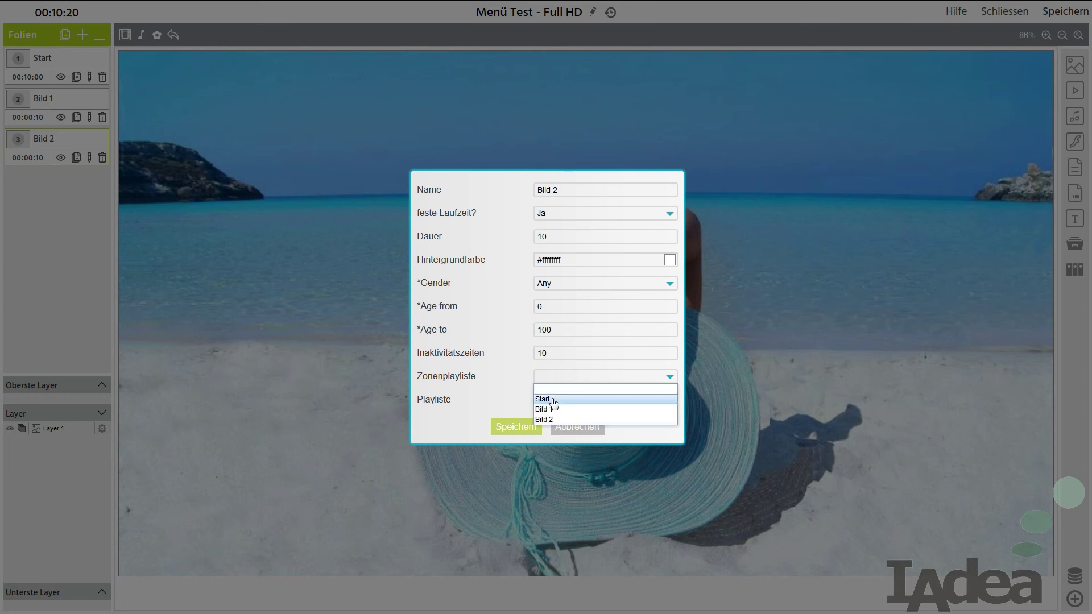
left_click(554, 402)
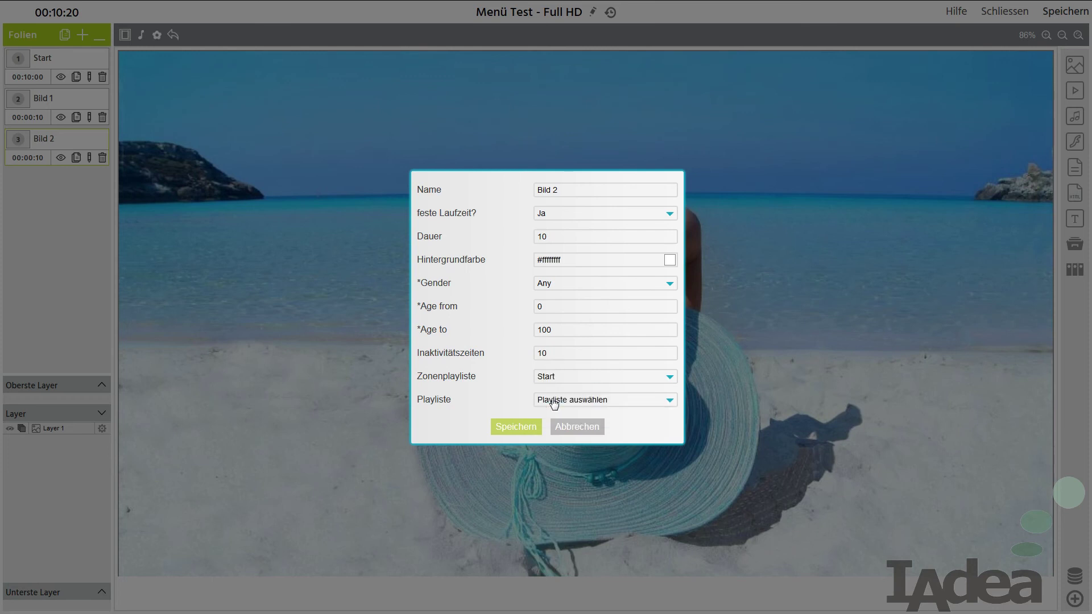
left_click(514, 429)
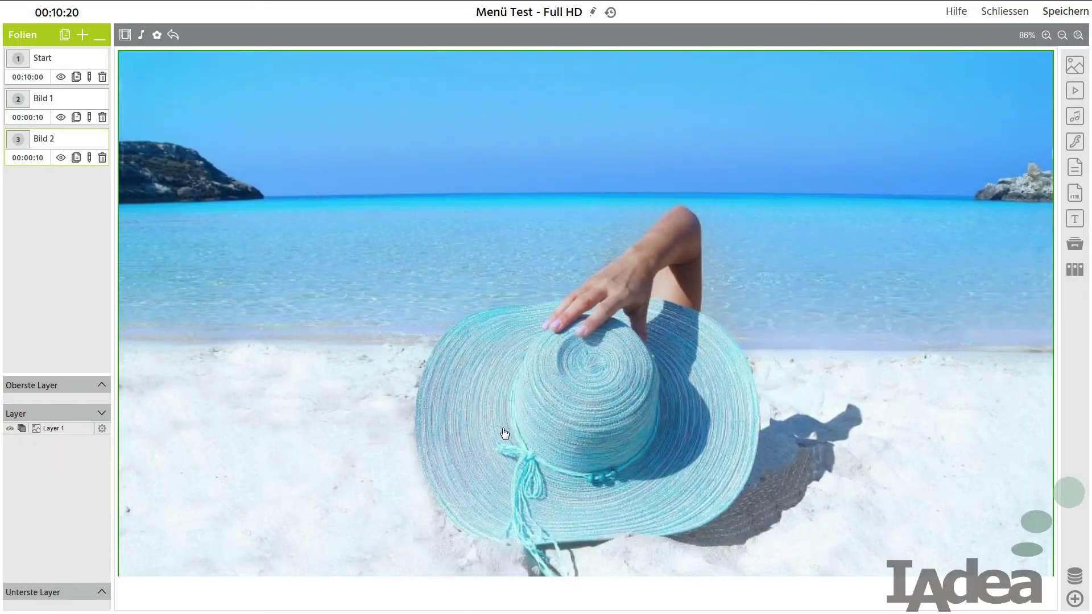
- Return to the Start slide and save the playlist
left_click(80, 66)
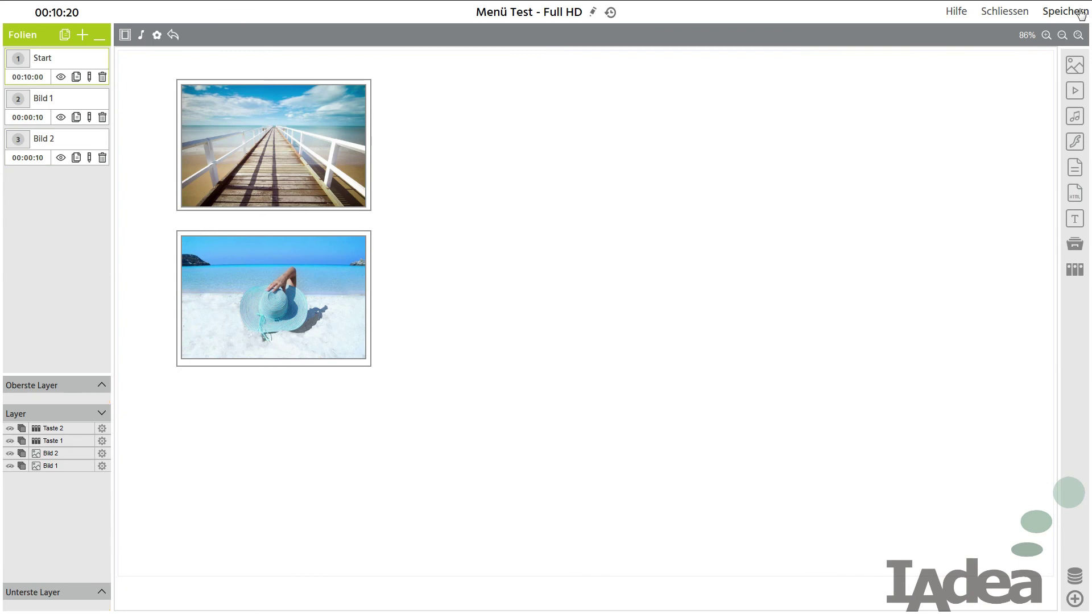
left_click(1065, 12)
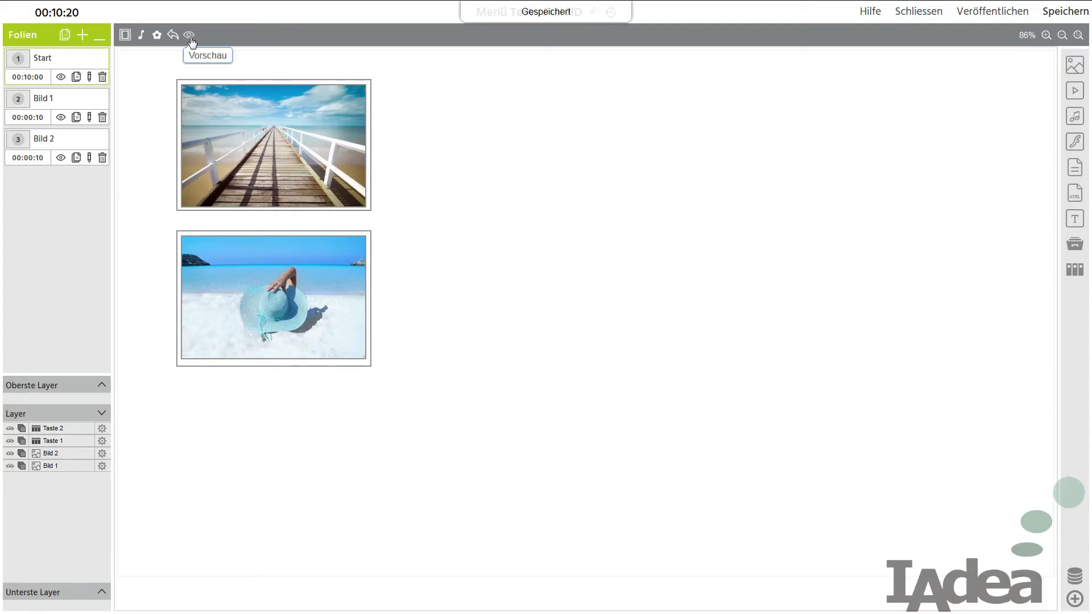
- Play the playlist preview, test the pier and beach picture buttons, and exit the preview
left_click(190, 35)
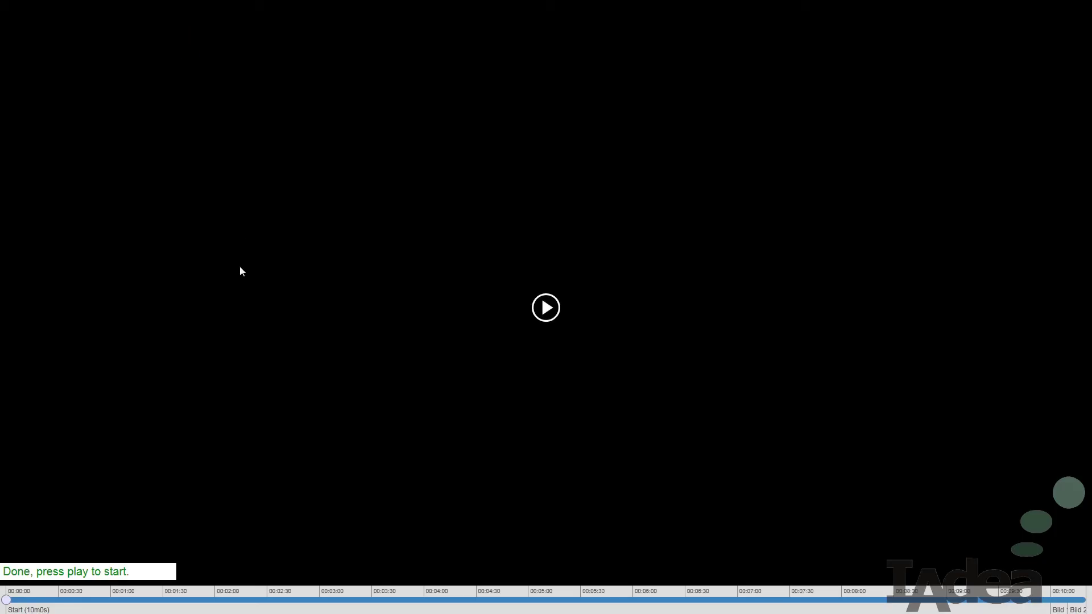
left_click(546, 309)
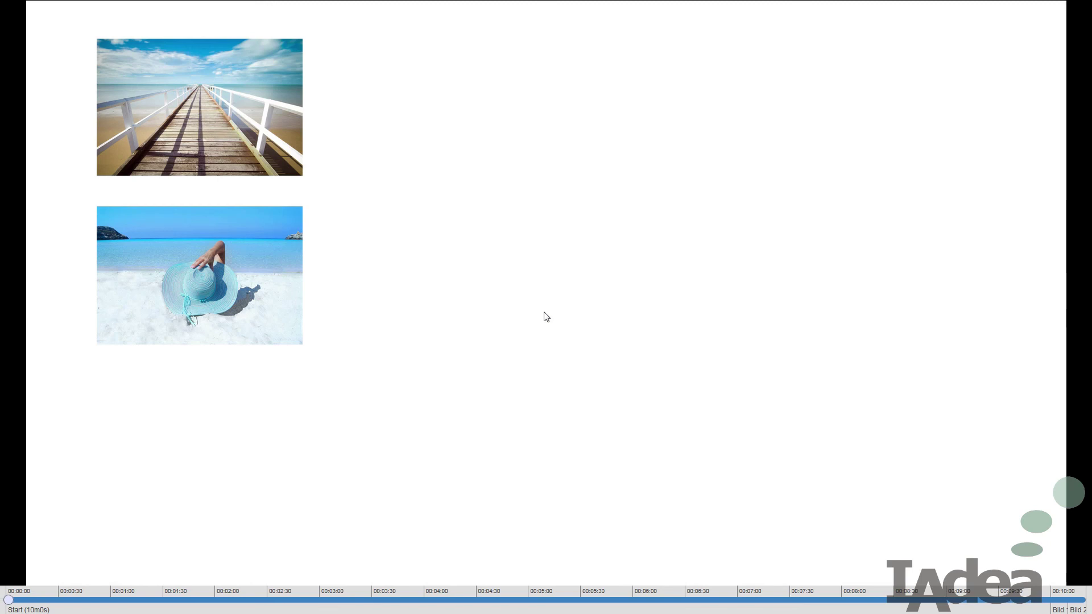
left_click(233, 135)
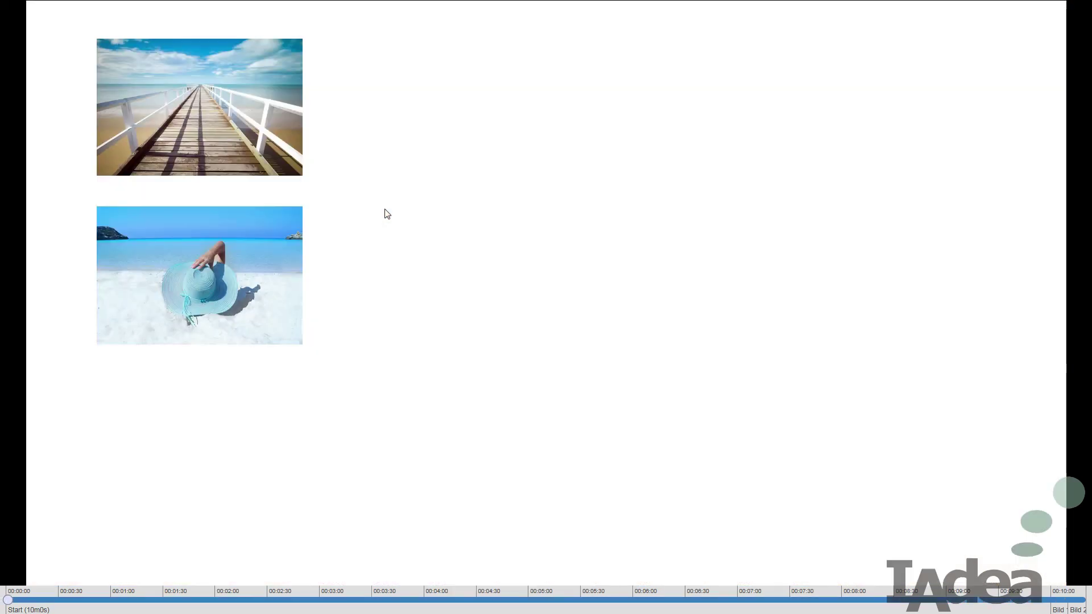
left_click(258, 245)
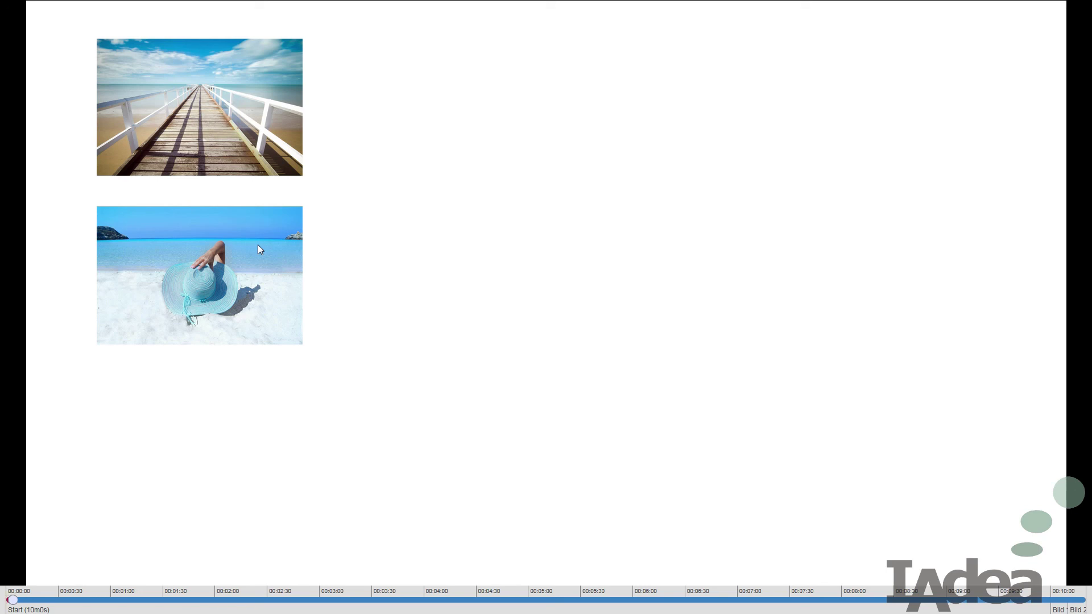
key("Escape")
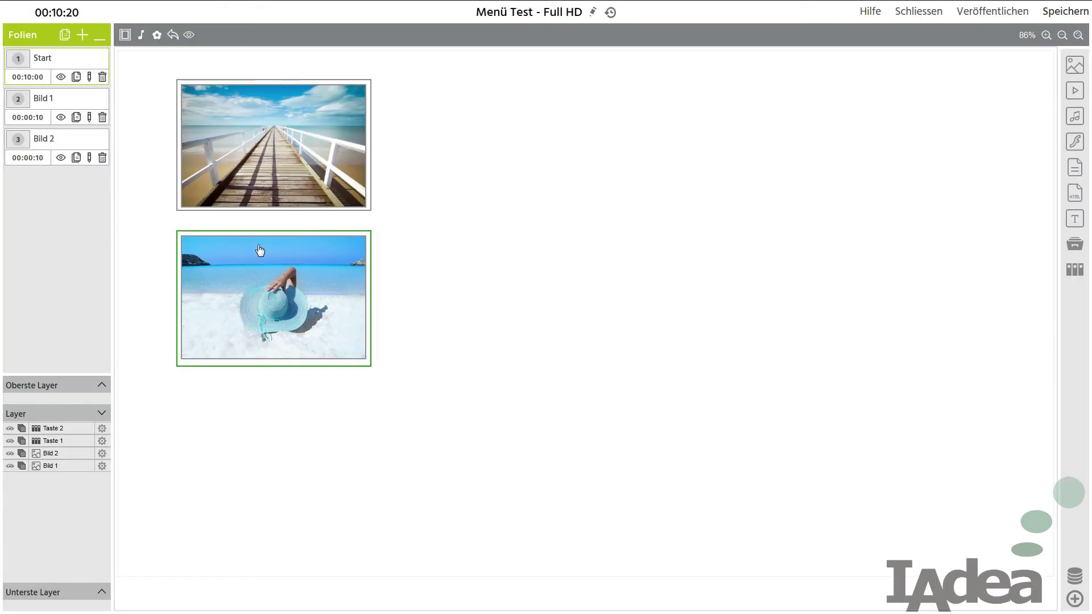